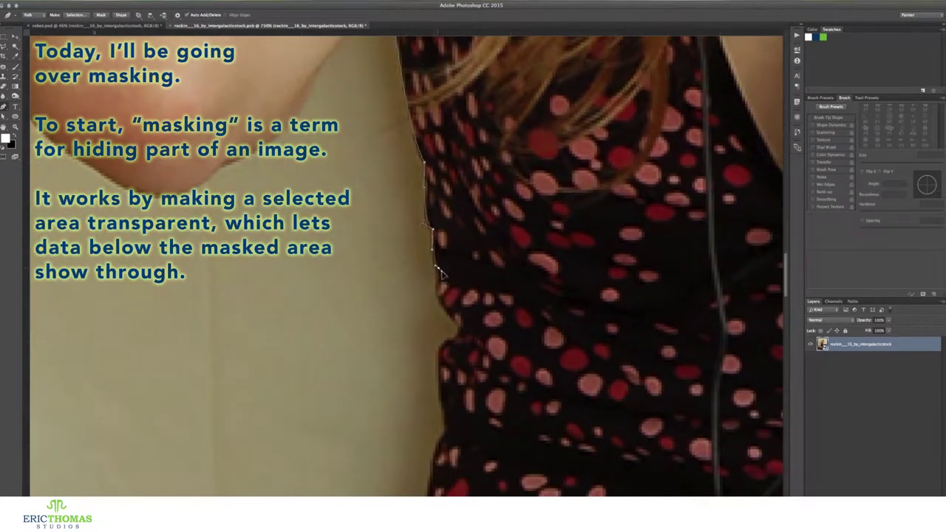
- Trace the pen path down the dress edge and along the hem
click(437, 283)
drag(443, 316, 458, 330)
scroll(444, 340, down, 3)
click(444, 300)
click(444, 324)
scroll(435, 347, down, 5)
drag(410, 296, 410, 373)
click(369, 345)
click(388, 392)
scroll(391, 399, down, 4)
click(407, 305)
click(356, 325)
click(271, 325)
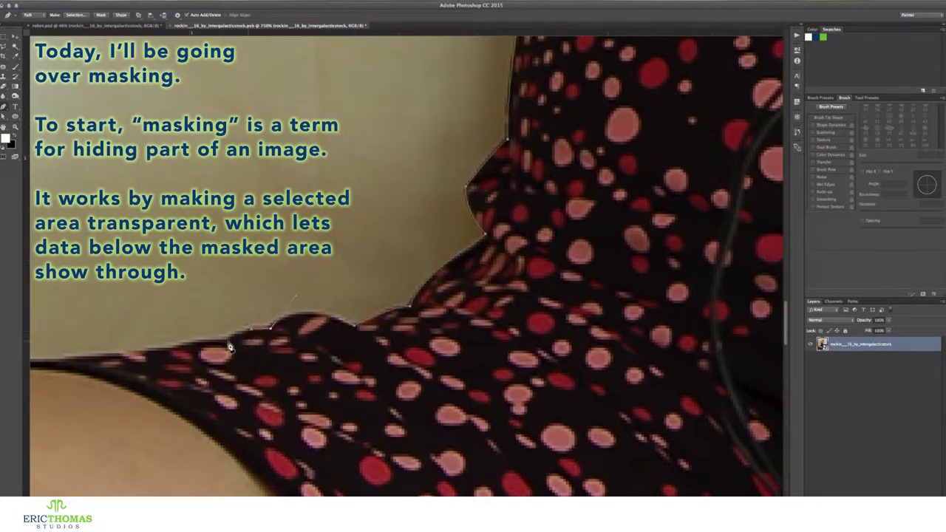
- Continue the path down the leg to where it meets the shoe
scroll(221, 345, left, 4)
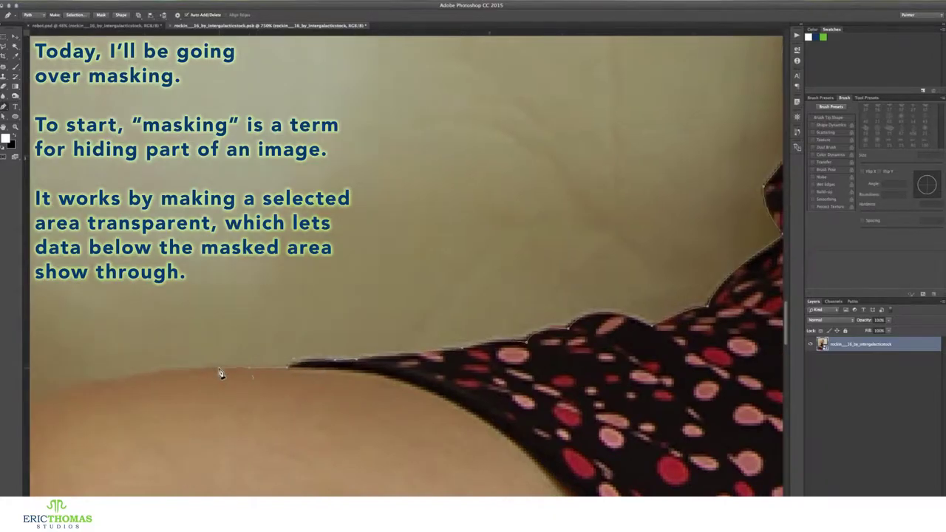
scroll(252, 375, down, 5)
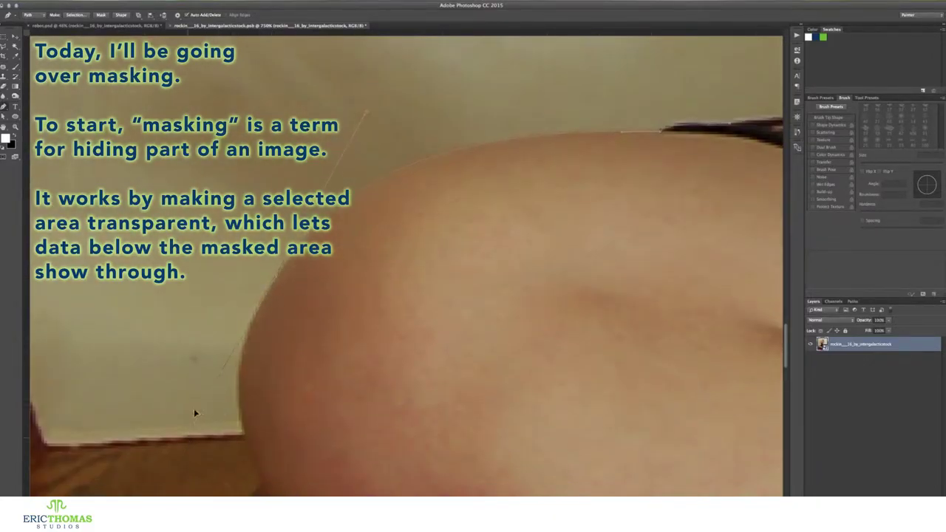
scroll(229, 363, down, 5)
click(339, 350)
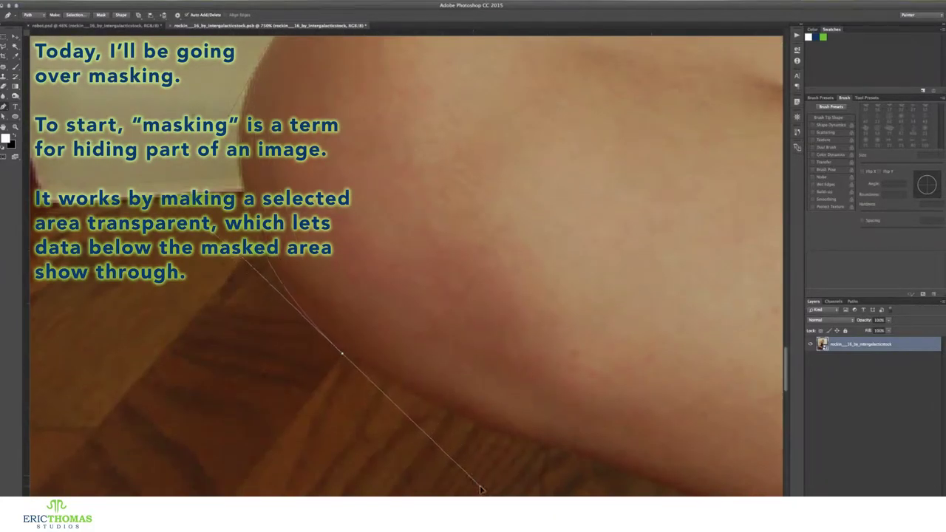
scroll(392, 388, down, 1)
click(373, 338)
scroll(392, 388, down, 3)
click(501, 305)
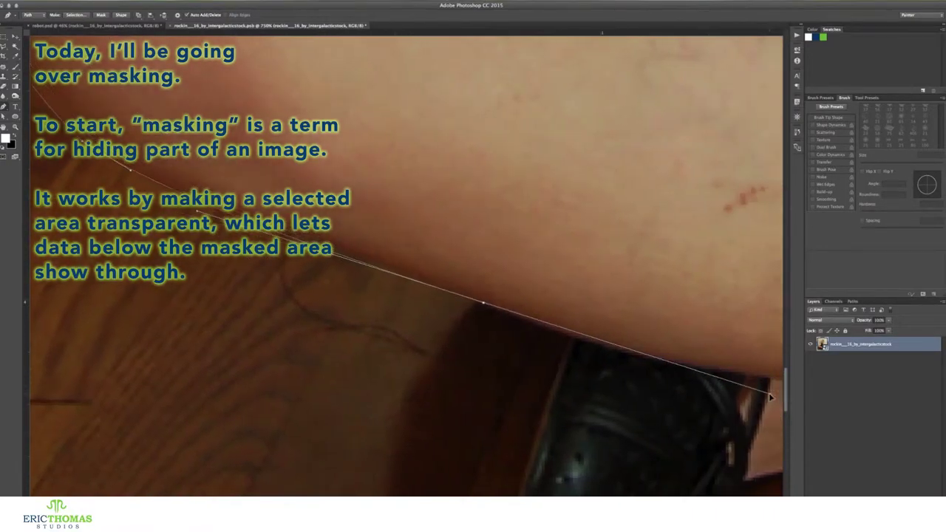
scroll(525, 322, down, 5)
- Trace around the black shoe's sole and bring the path back up the leg
click(424, 98)
drag(359, 313, 356, 339)
click(368, 354)
click(463, 347)
click(519, 315)
click(585, 259)
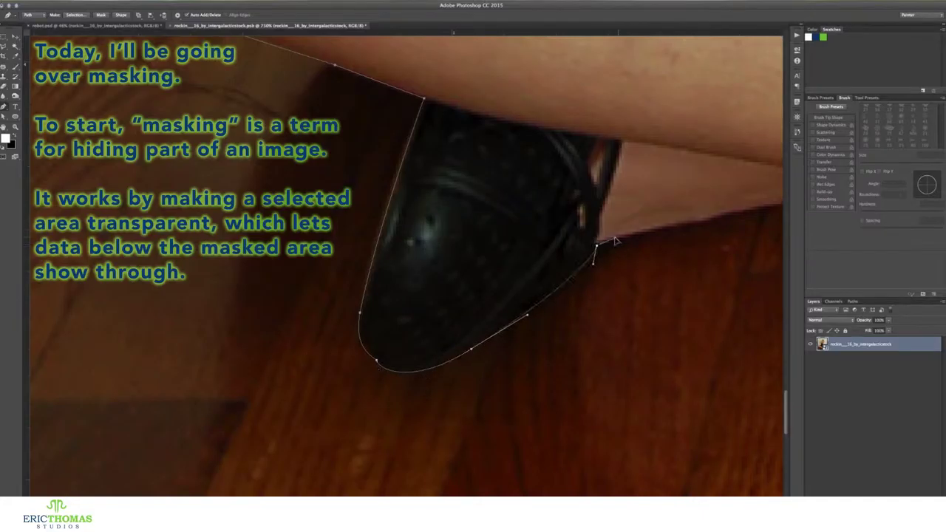
click(606, 237)
scroll(629, 222, right, 5)
scroll(654, 197, down, 2)
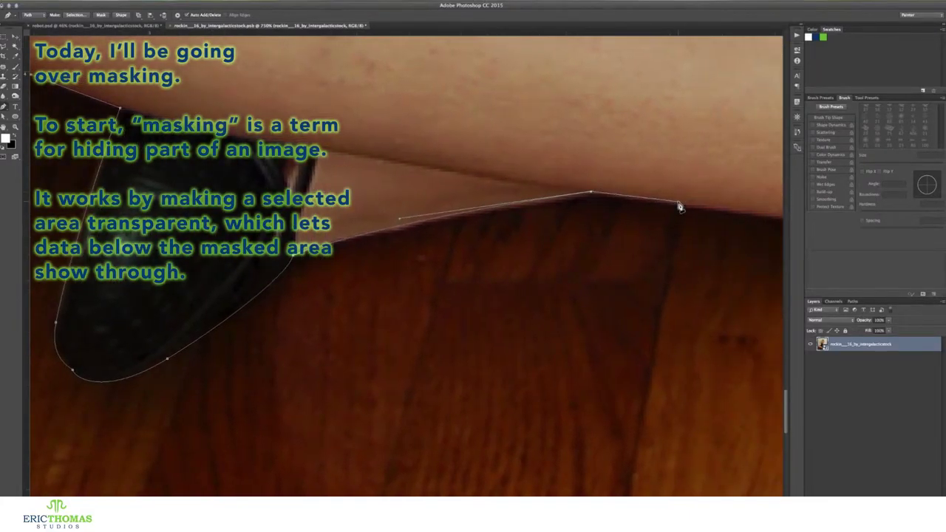
scroll(665, 207, right, 5)
mouse_move(539, 264)
mouse_down()
mouse_move(534, 297)
mouse_move(550, 314)
mouse_up()
scroll(539, 264, up, 2)
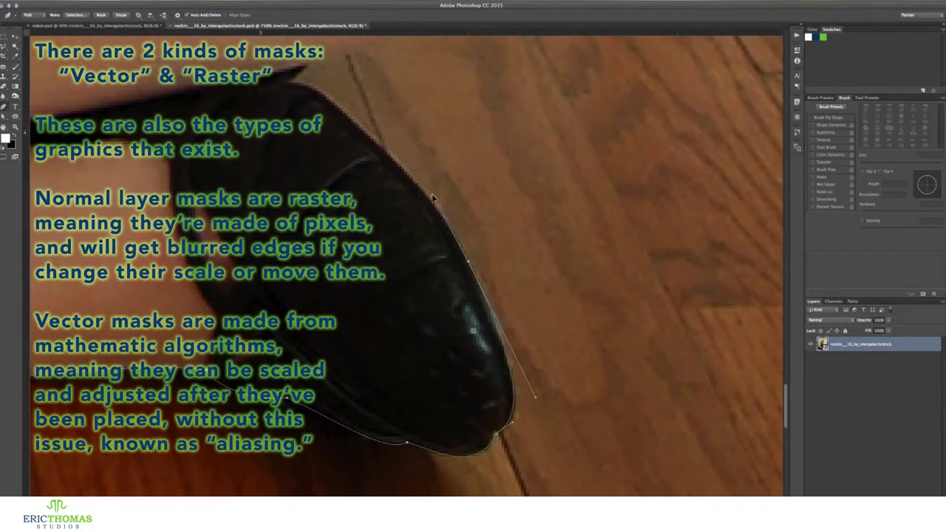
- Extend the path left along the shoe edge with three more anchors
scroll(414, 207, up, 2)
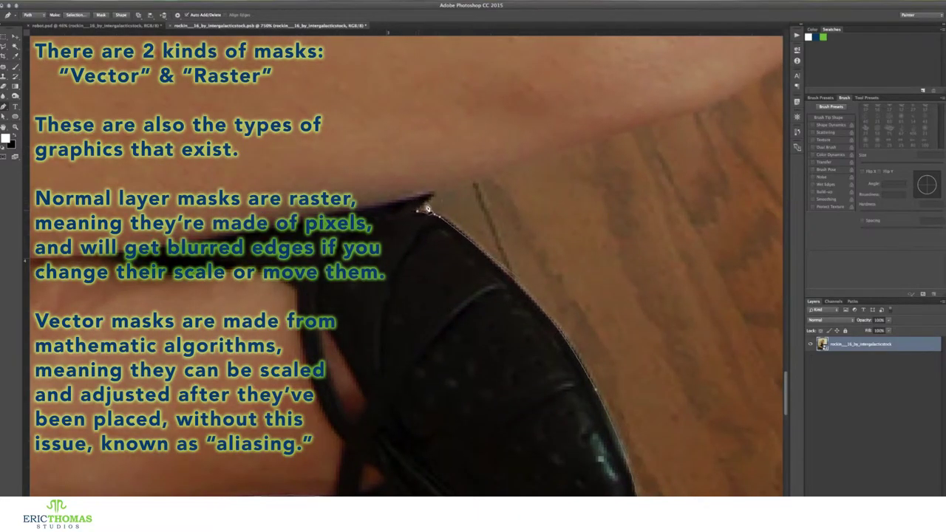
scroll(418, 214, up, 3)
scroll(463, 196, up, 3)
scroll(458, 234, up, 3)
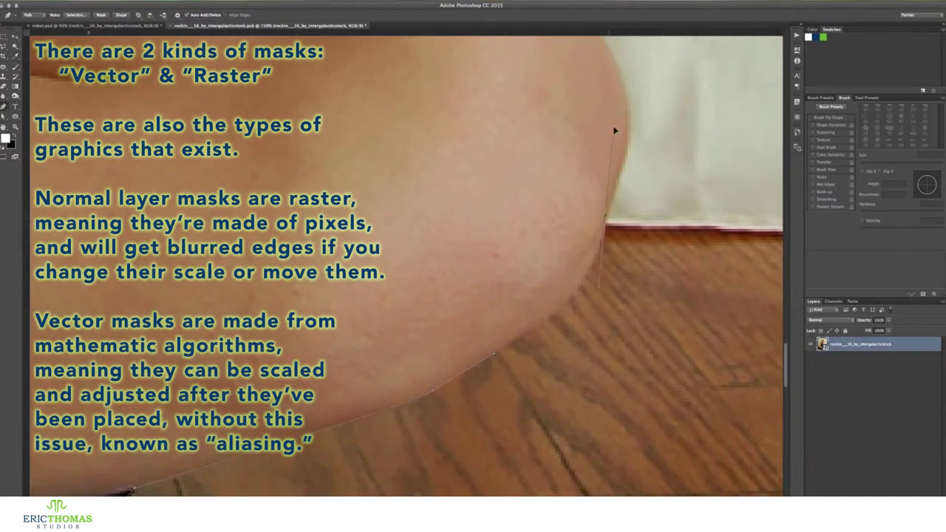
scroll(631, 150, up, 3)
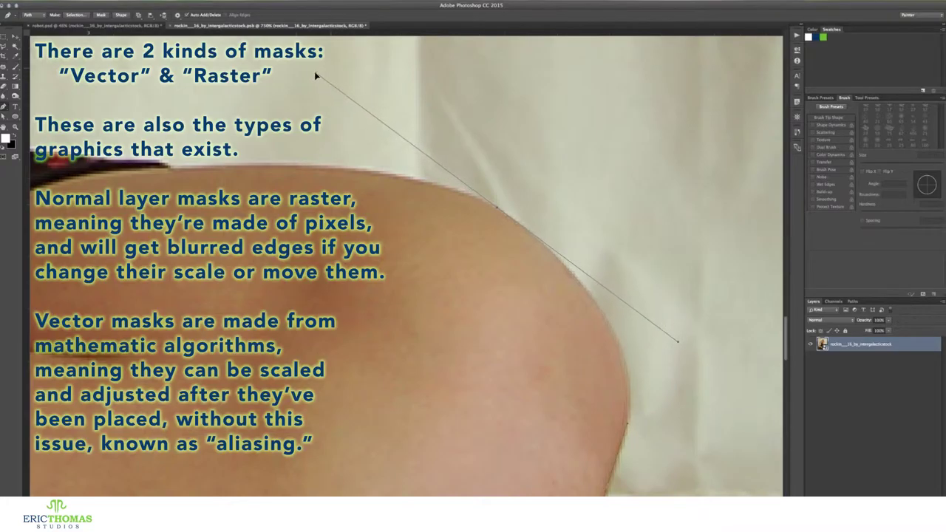
scroll(426, 183, left, 3)
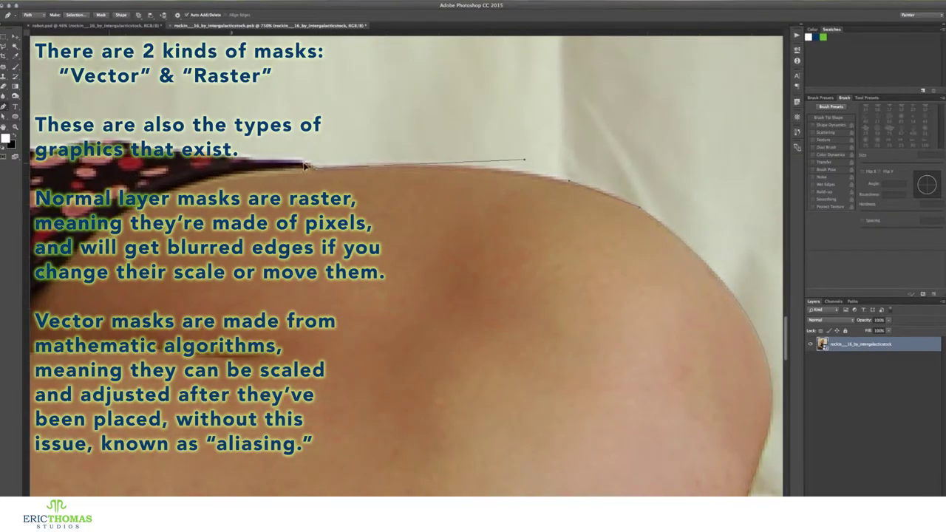
scroll(390, 206, left, 3)
click(410, 201)
click(319, 189)
click(240, 179)
scroll(190, 211, left, 3)
scroll(222, 207, left, 3)
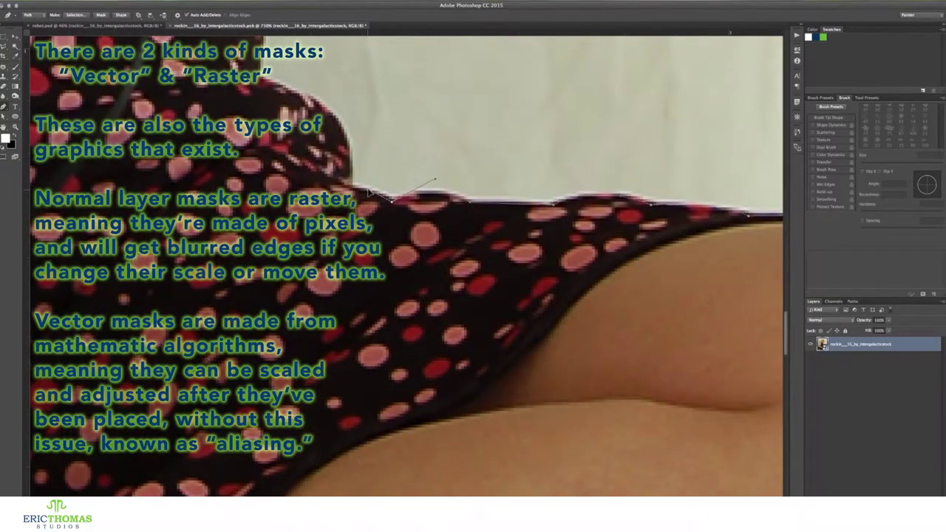
- Move up past the back and shoulder and add a curved anchor along the hair edge
scroll(354, 193, up, 3)
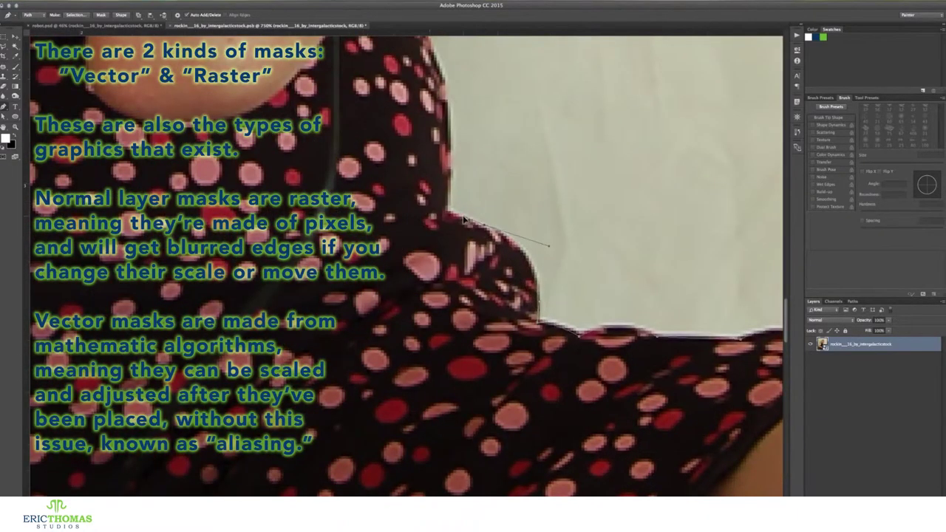
scroll(481, 227, up, 3)
scroll(479, 227, up, 1)
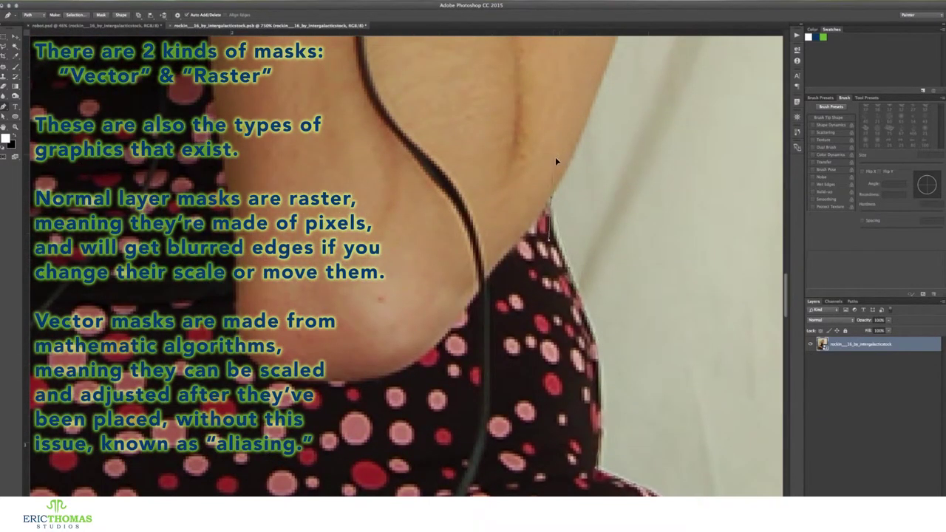
scroll(555, 159, up, 3)
scroll(547, 192, down, 1)
scroll(591, 200, left, 2)
scroll(606, 267, up, 4)
scroll(613, 226, up, 1)
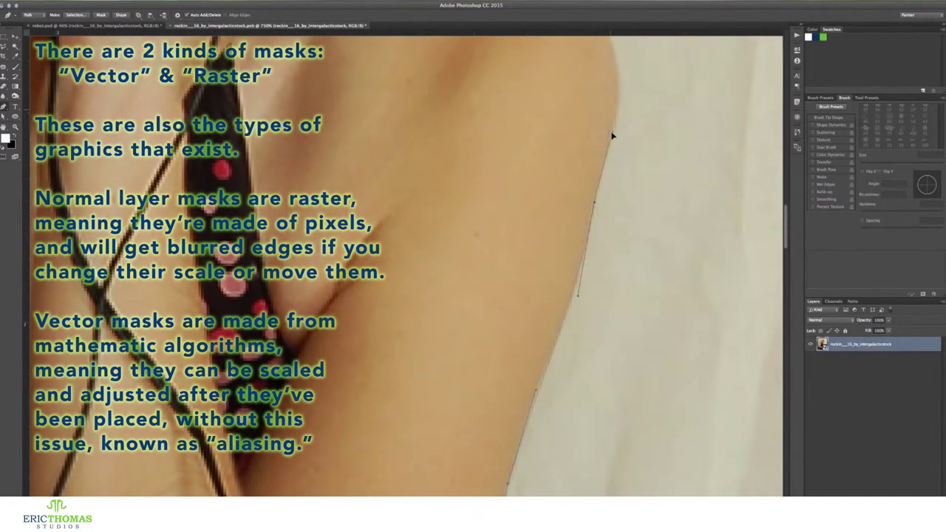
scroll(584, 159, up, 3)
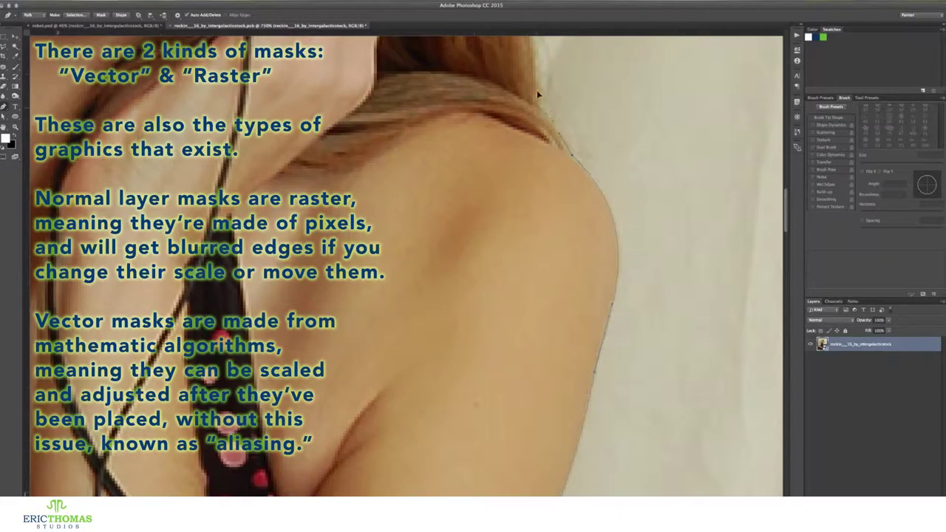
scroll(517, 221, up, 4)
scroll(506, 235, left, 1)
scroll(508, 237, up, 1)
scroll(510, 236, up, 4)
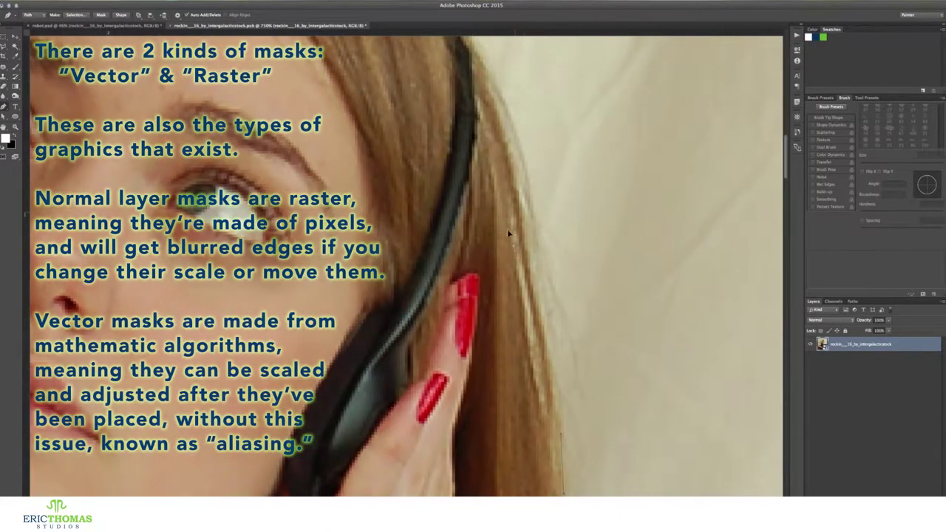
scroll(510, 184, left, 2)
scroll(510, 185, up, 3)
scroll(458, 128, up, 1)
drag(542, 207, 503, 133)
scroll(518, 222, up, 4)
scroll(503, 220, left, 1)
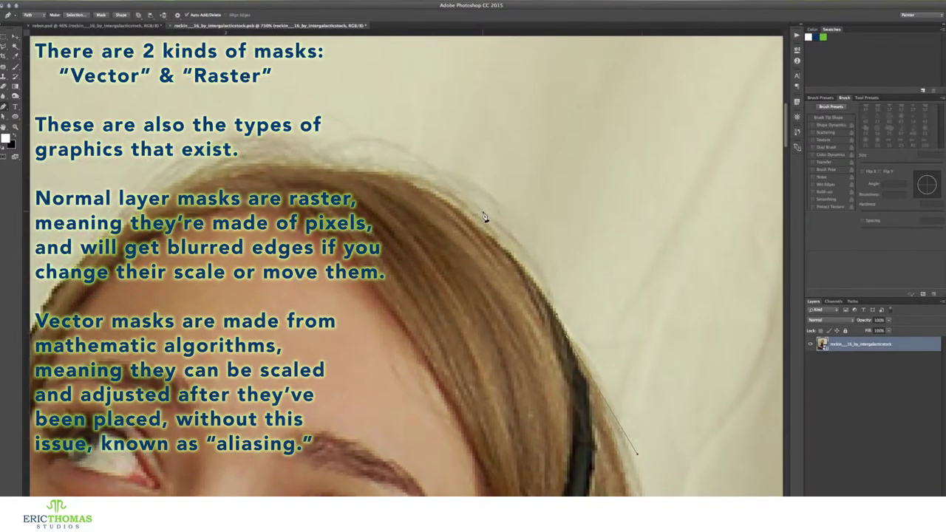
scroll(300, 175, left, 2)
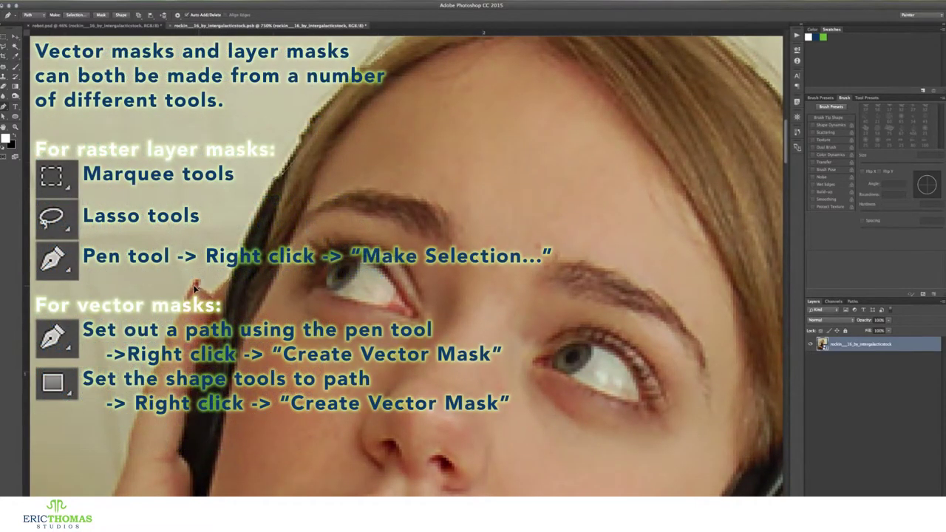
scroll(190, 296, up, 3)
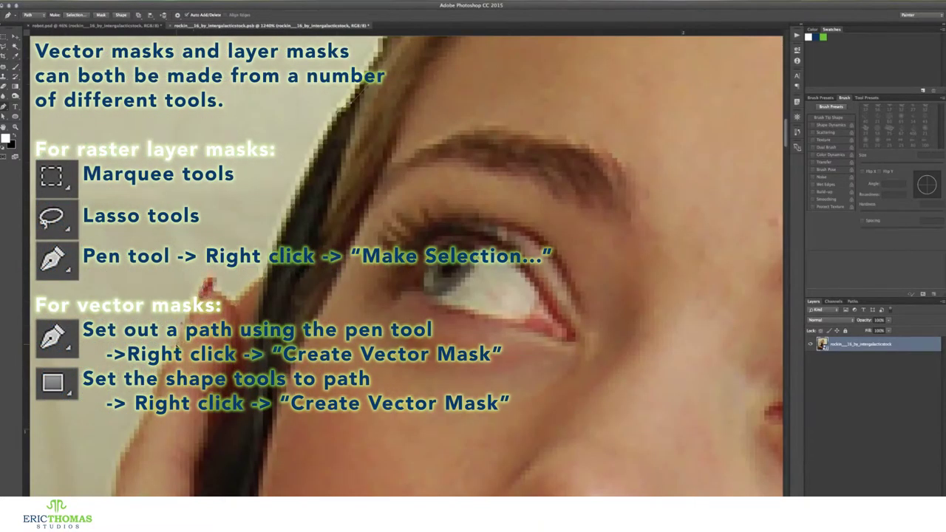
scroll(319, 179, down, 5)
scroll(319, 179, left, 5)
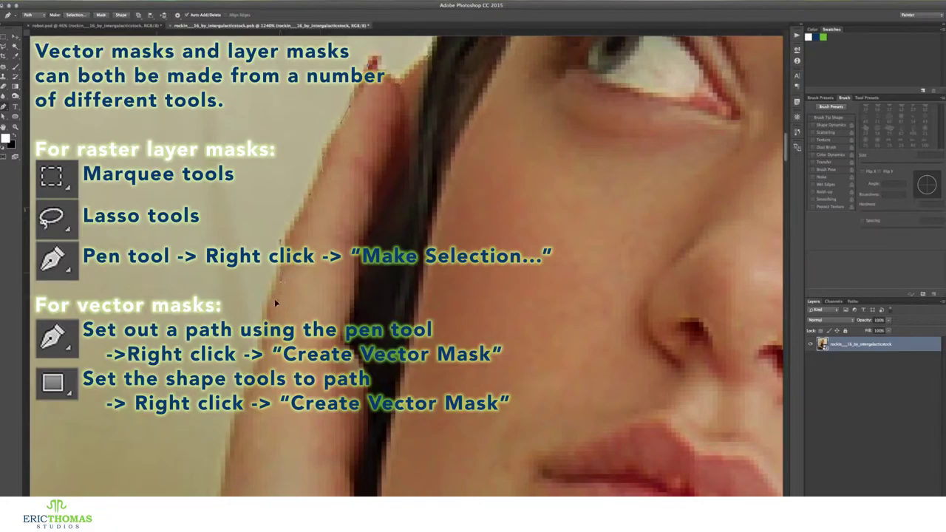
scroll(260, 386, down, 5)
scroll(214, 455, down, 1)
scroll(355, 226, down, 5)
scroll(330, 246, down, 5)
scroll(403, 240, down, 5)
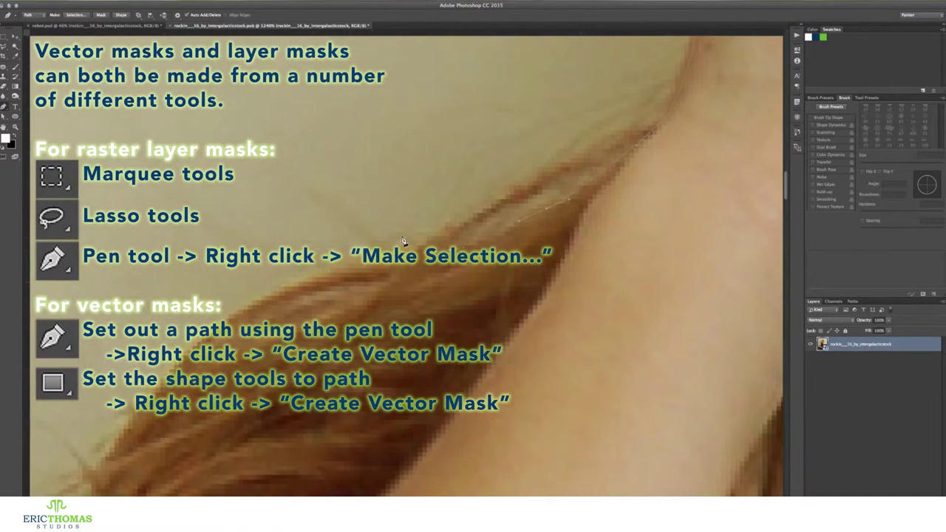
scroll(301, 216, down, 3)
scroll(246, 267, down, 2)
scroll(310, 269, left, 3)
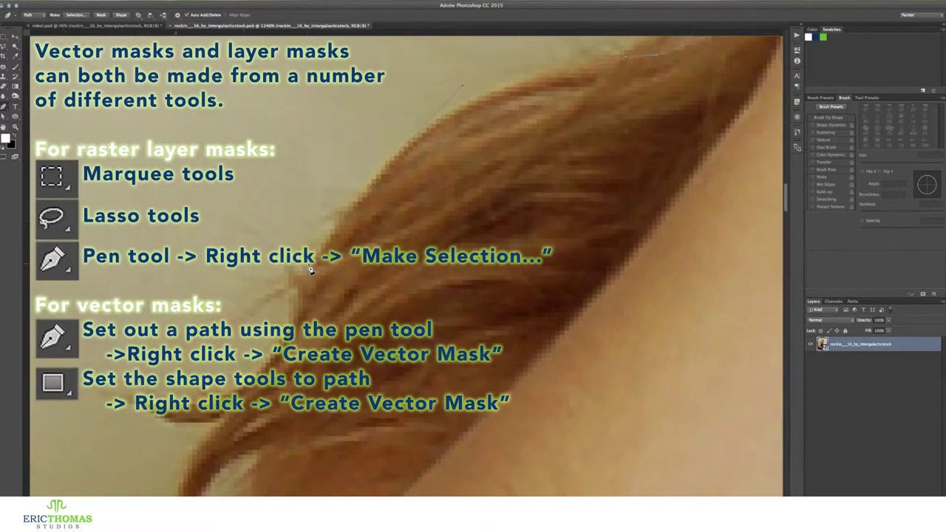
scroll(302, 288, down, 2)
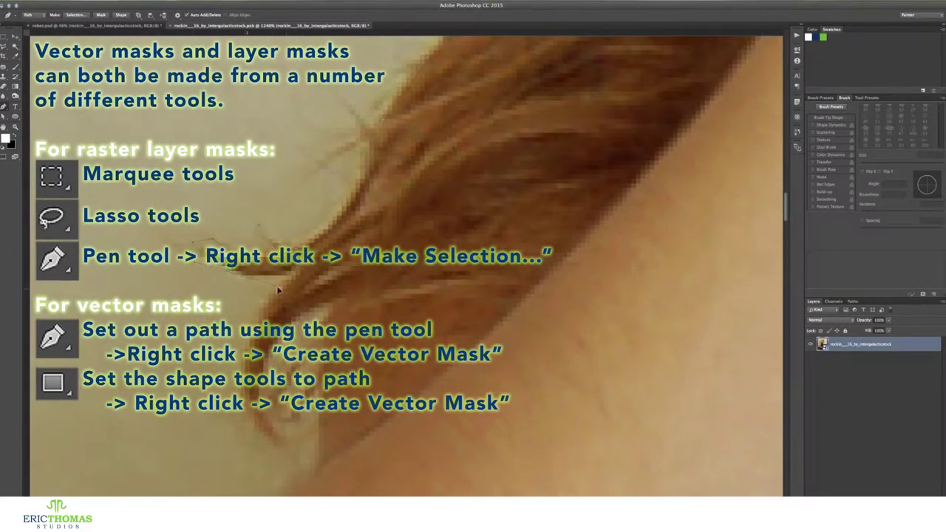
scroll(278, 290, down, 2)
scroll(240, 347, down, 2)
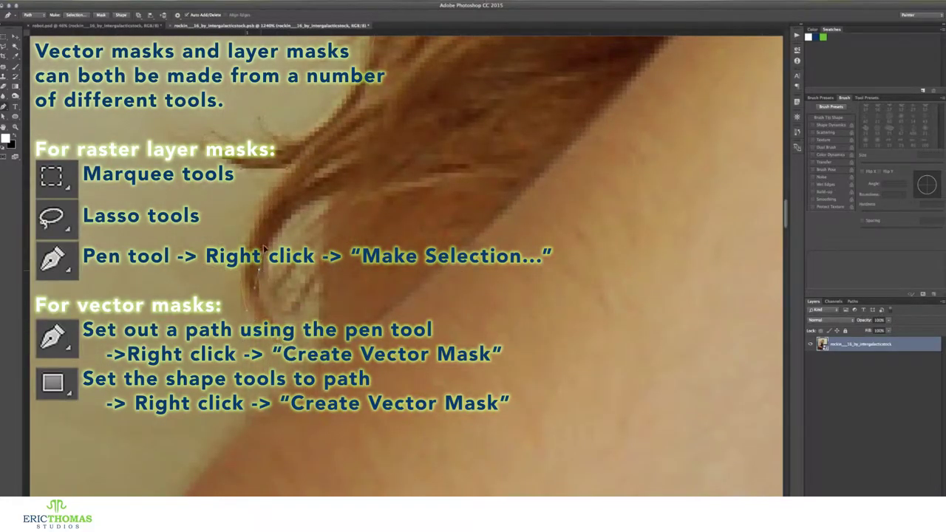
scroll(322, 368, down, 2)
scroll(322, 368, left, 2)
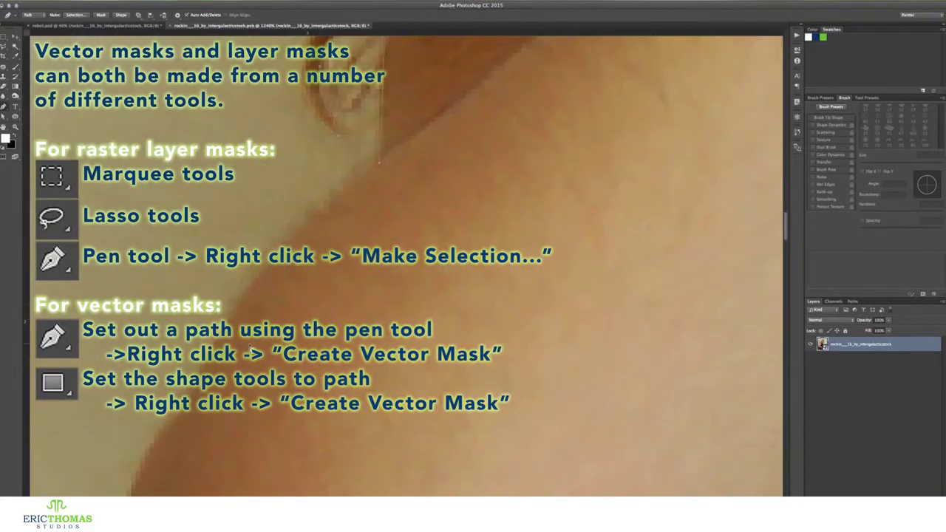
scroll(175, 432, down, 2)
scroll(216, 430, left, 2)
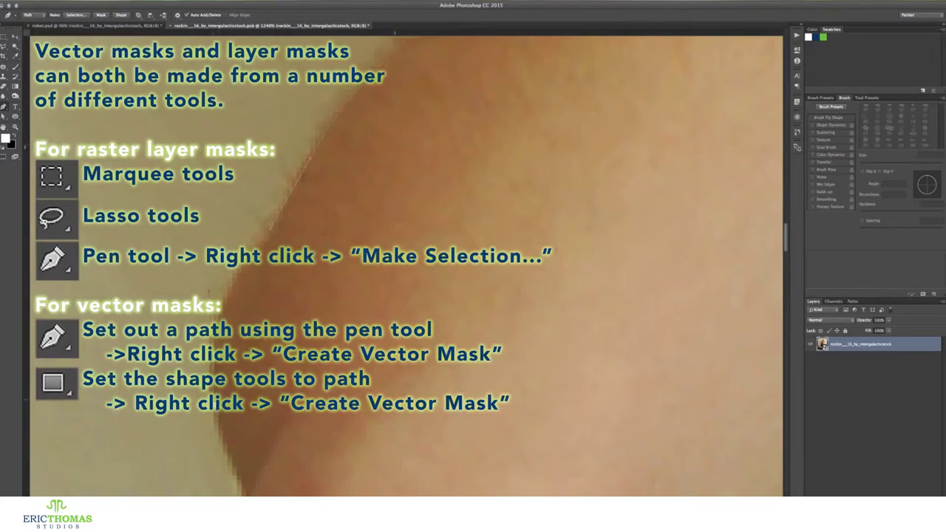
scroll(251, 299, down, 3)
scroll(333, 340, up, 1)
scroll(418, 381, right, 2)
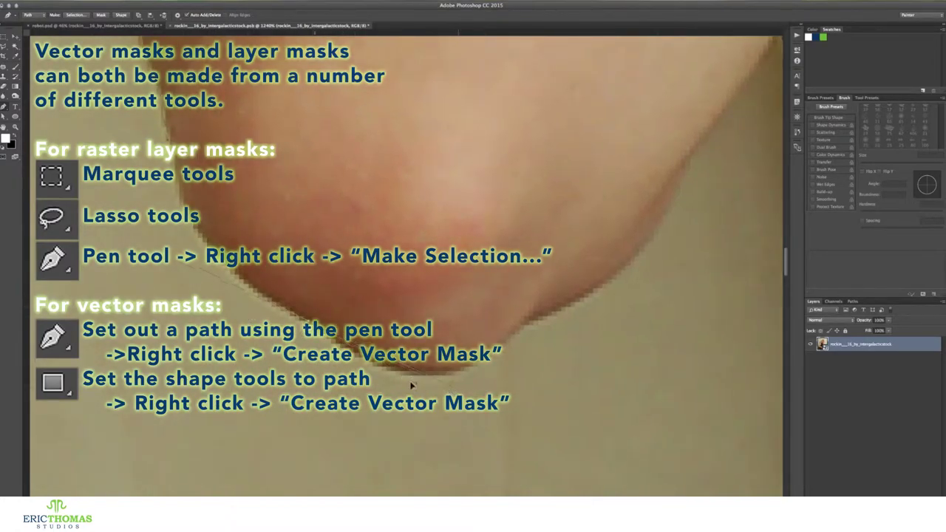
scroll(412, 385, down, 2)
scroll(384, 363, right, 2)
scroll(403, 309, up, 2)
scroll(405, 284, right, 2)
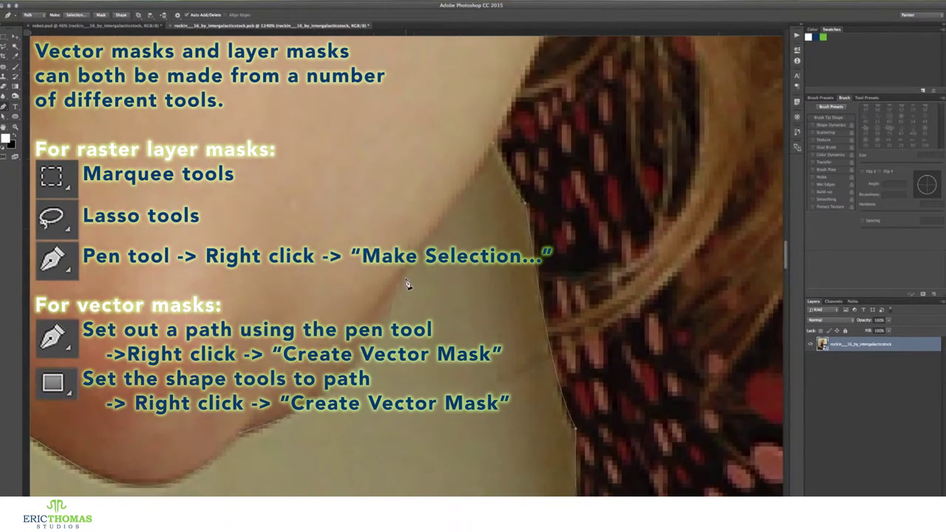
scroll(425, 178, up, 2)
scroll(436, 183, right, 2)
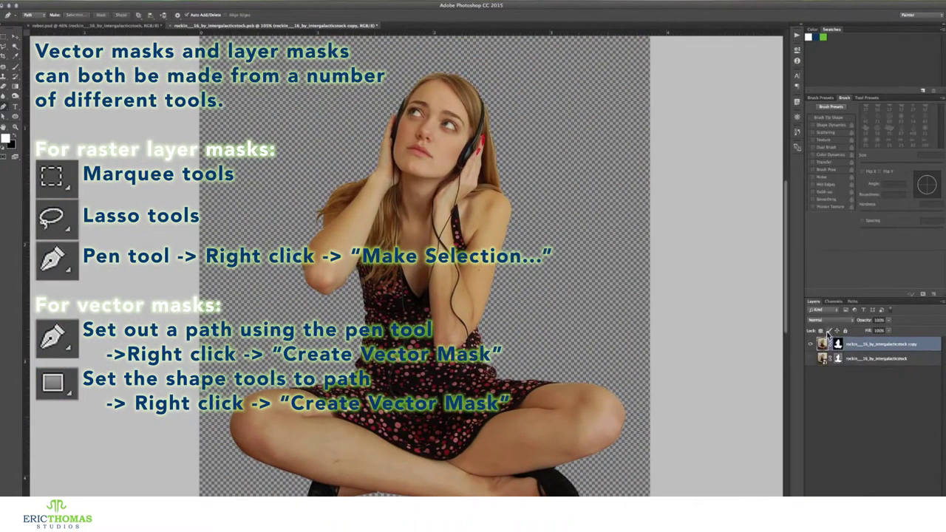
- Delete the copied layer's mask and start a pen path along the arm edge
right_click(837, 343)
click(844, 362)
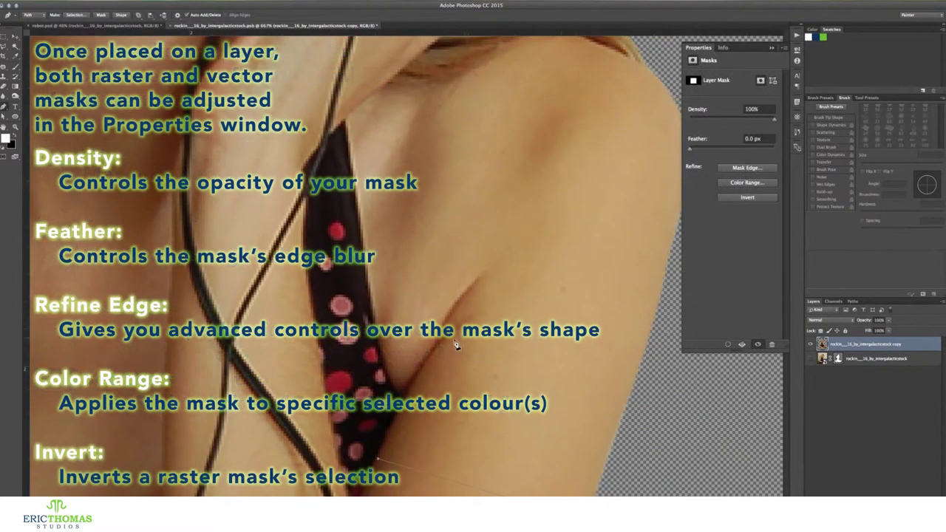
click(427, 354)
click(395, 415)
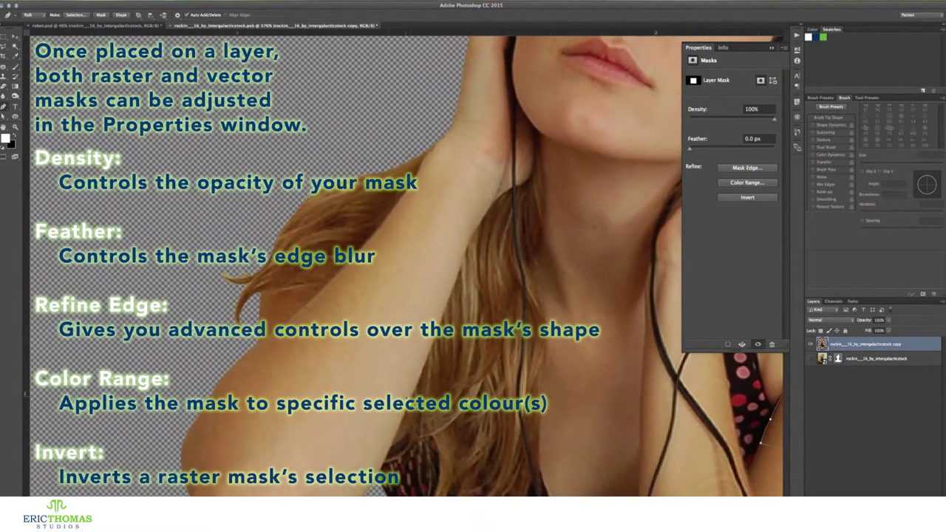
drag(311, 308, 281, 240)
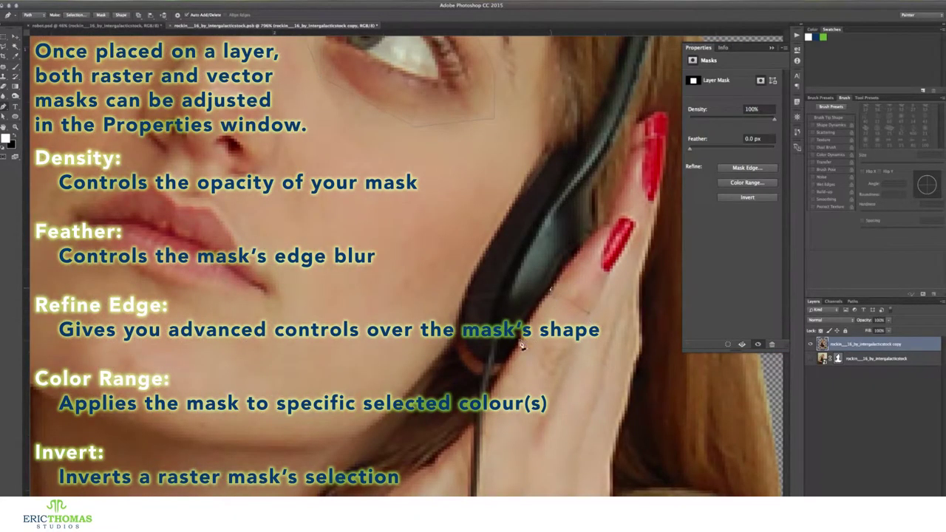
scroll(568, 355, right, 2)
scroll(567, 355, down, 1)
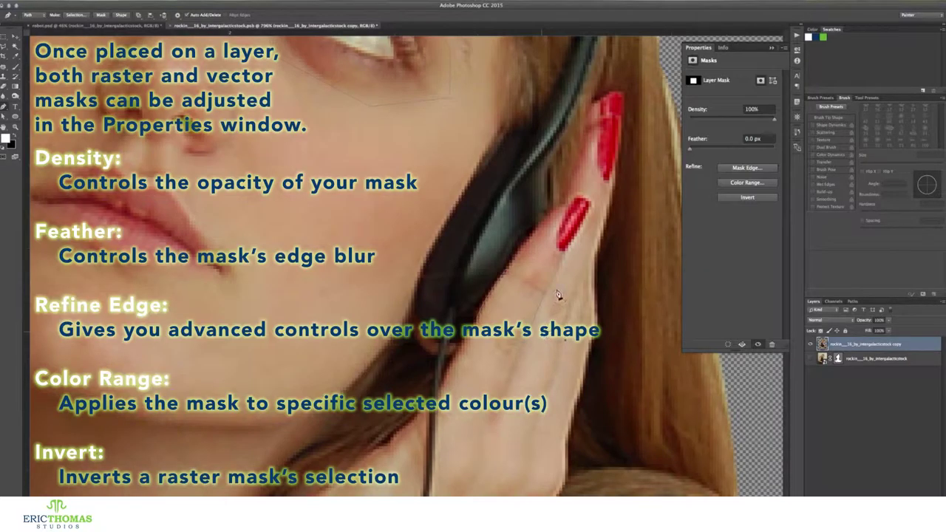
scroll(567, 344, right, 2)
scroll(562, 336, down, 3)
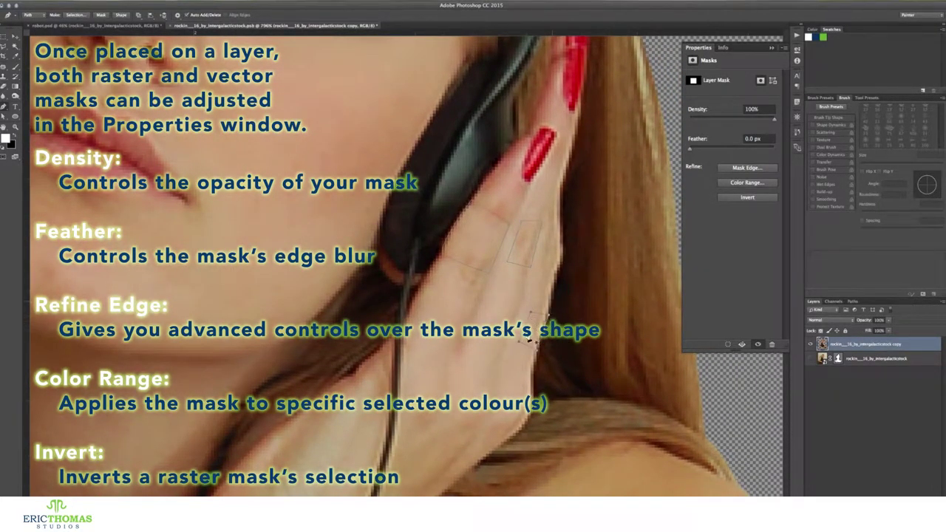
scroll(533, 341, down, 5)
scroll(540, 340, up, 3)
scroll(592, 336, up, 3)
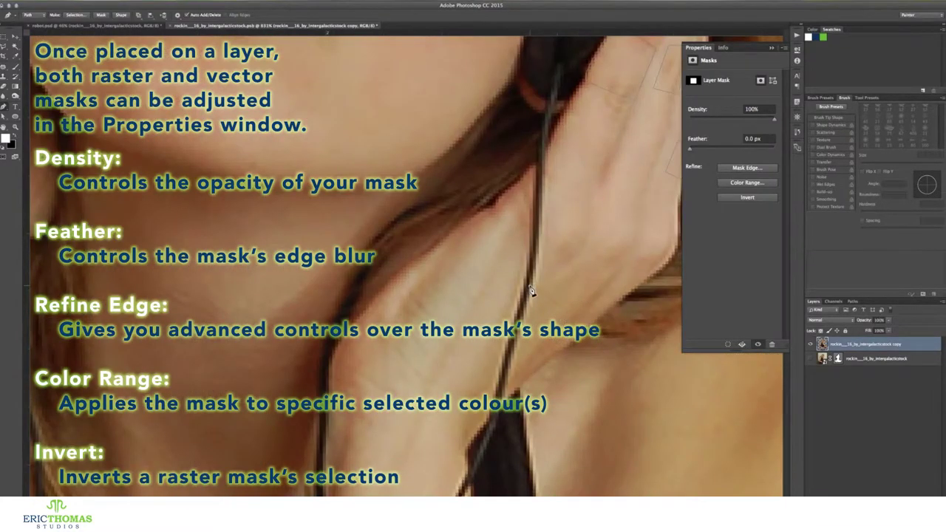
scroll(531, 290, down, 2)
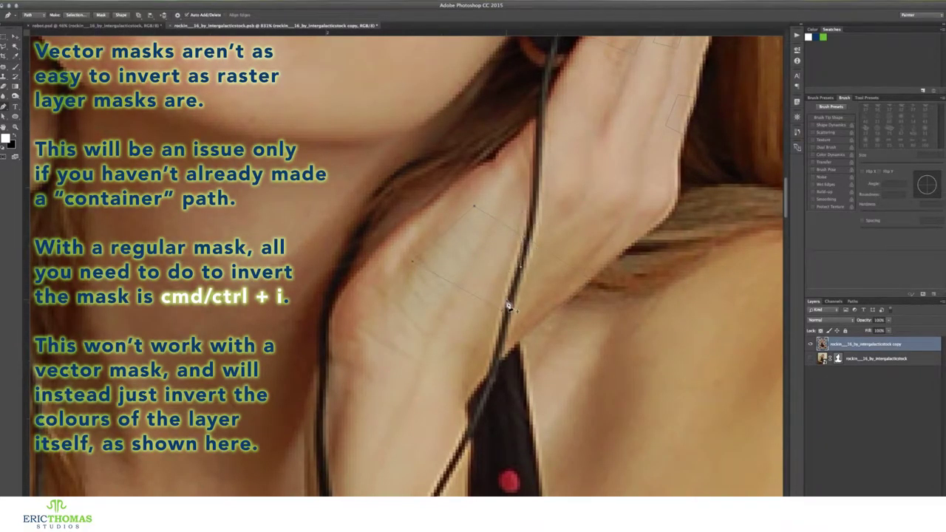
- Turn the selected paths into the copied layer's vector mask, then try inverting it with Ctrl+I
key(ctrl+0)
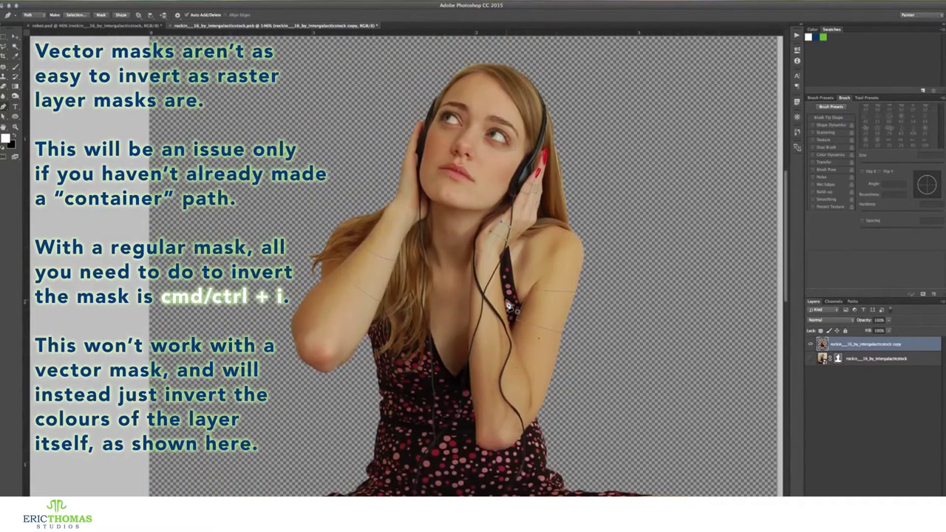
key(a)
scroll(340, 130, up, 3)
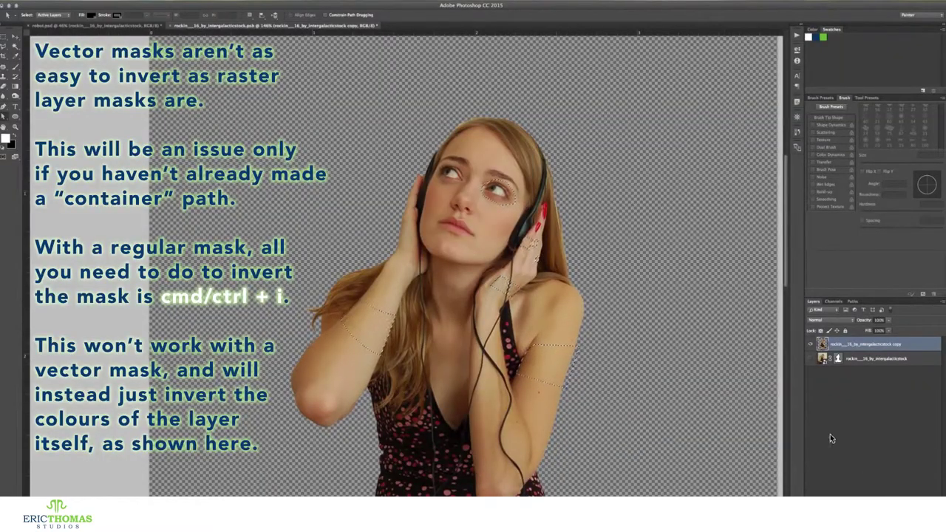
right_click(517, 289)
click(535, 293)
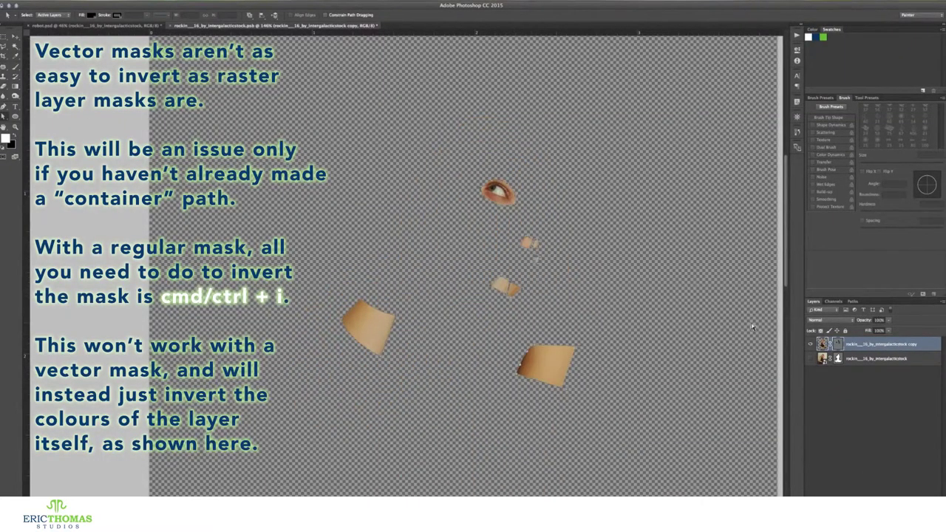
key(ctrl+i)
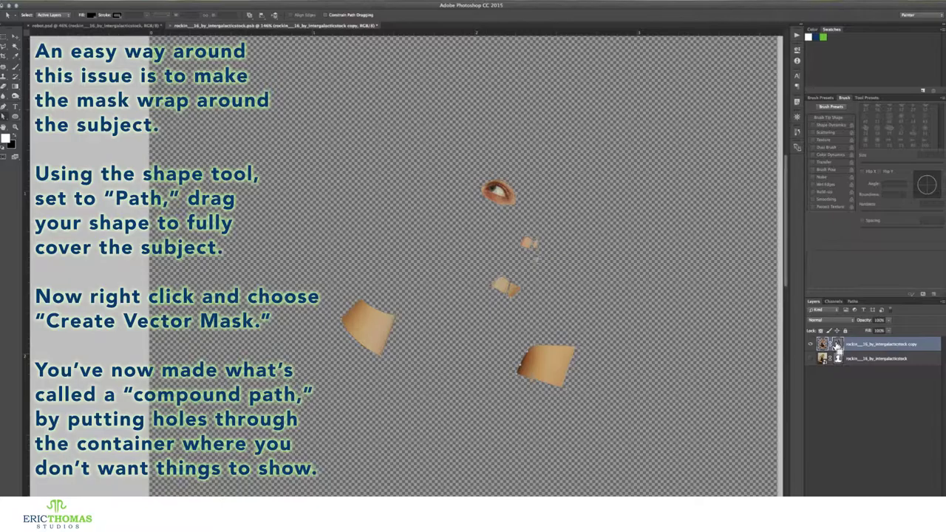
- Remove the patchy vector mask and draw a rectangular path enclosing the whole image
shift+click(837, 345)
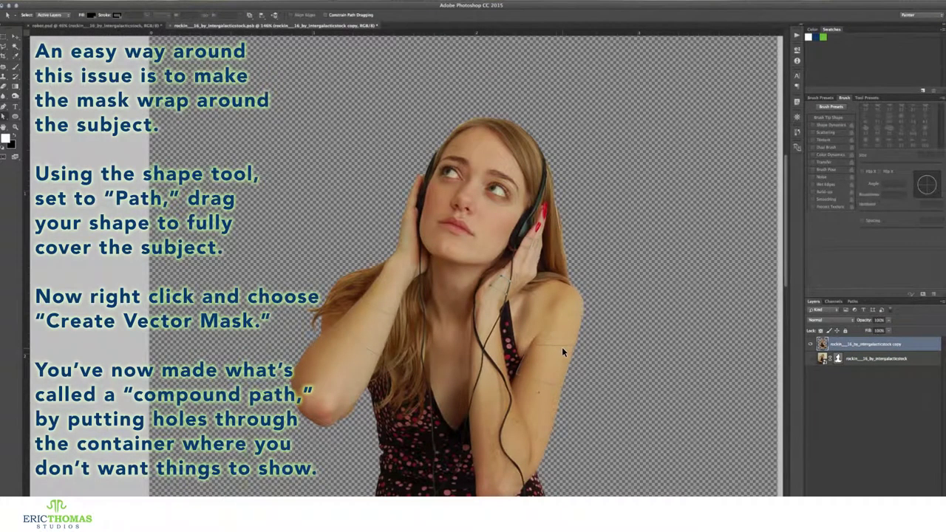
key(ctrl+0)
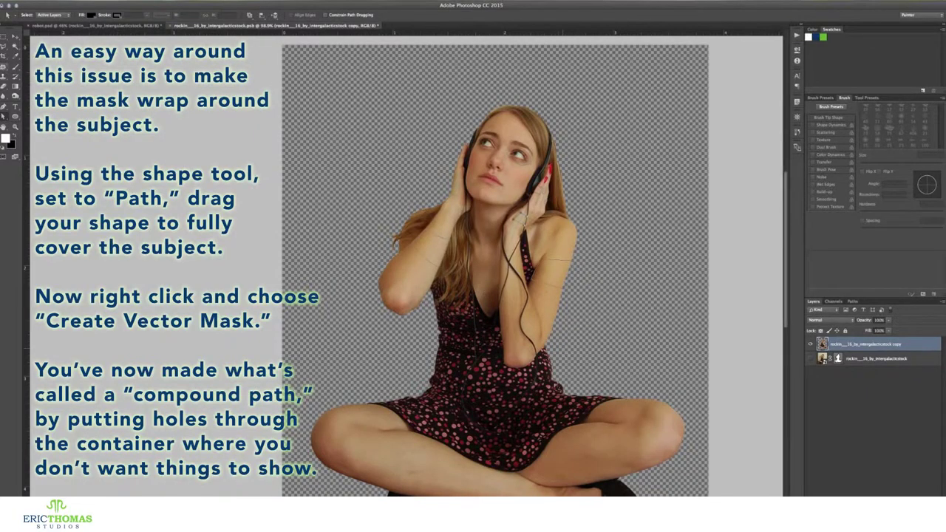
click(15, 126)
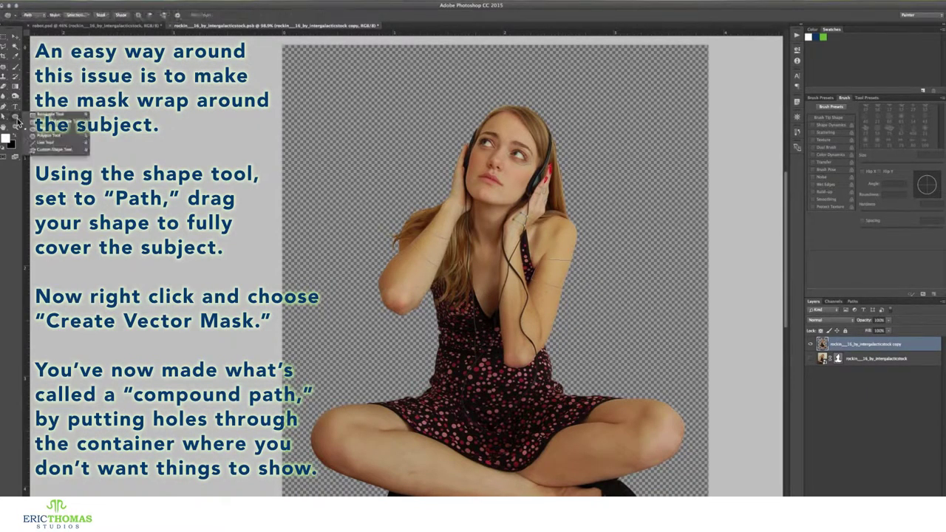
key(ctrl+minus)
key(ctrl+minus)
key(ctrl+minus)
drag(325, 167, 491, 367)
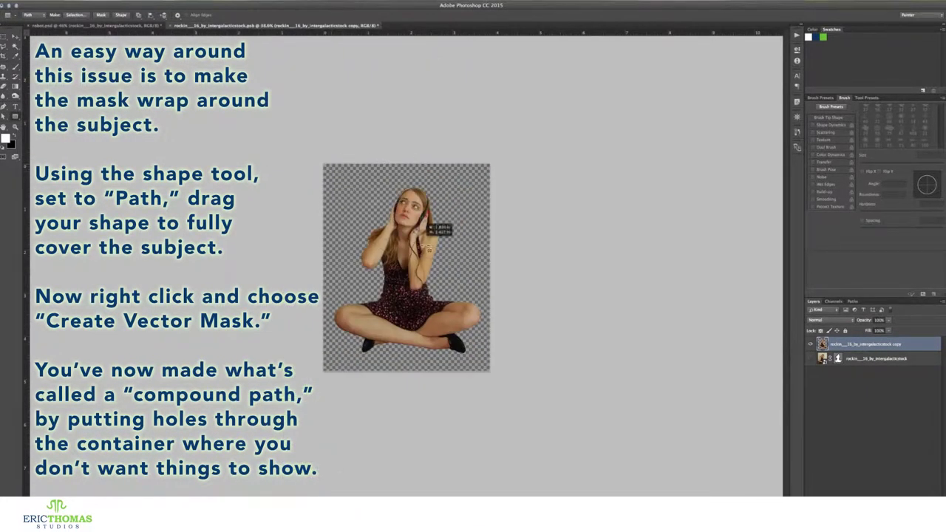
- Make the container rectangle plus all hole paths the layer's vector mask, then zoom in to 100%
key(a)
drag(306, 150, 528, 398)
right_click(446, 267)
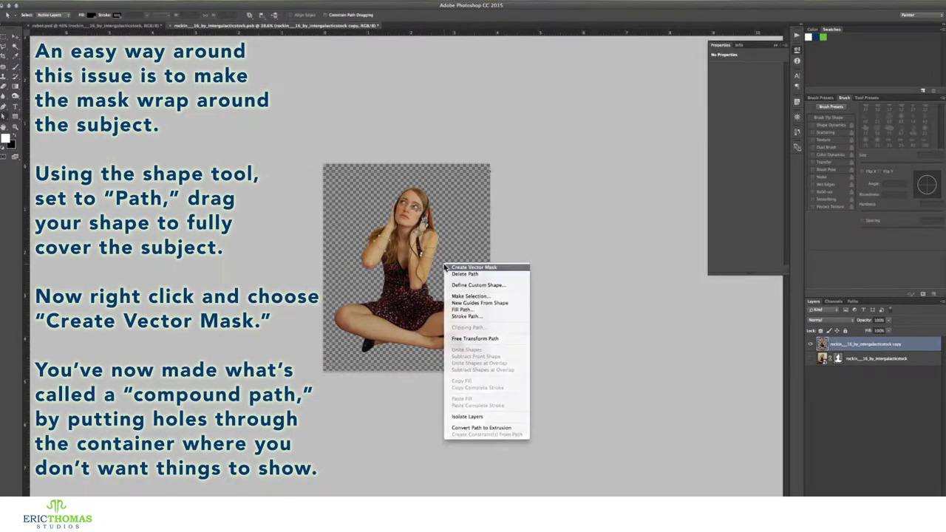
click(446, 267)
key(ctrl+1)
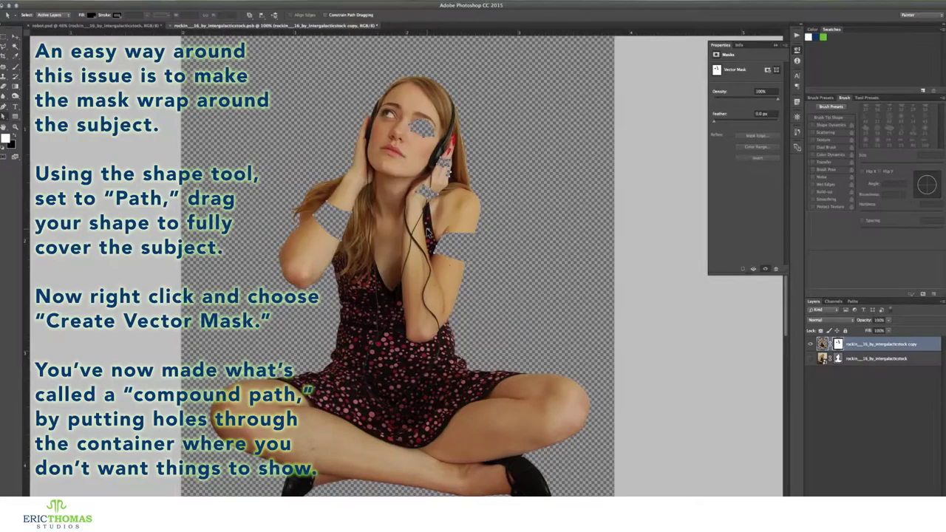
key(ctrl+plus)
key(ctrl+plus)
key(ctrl+plus)
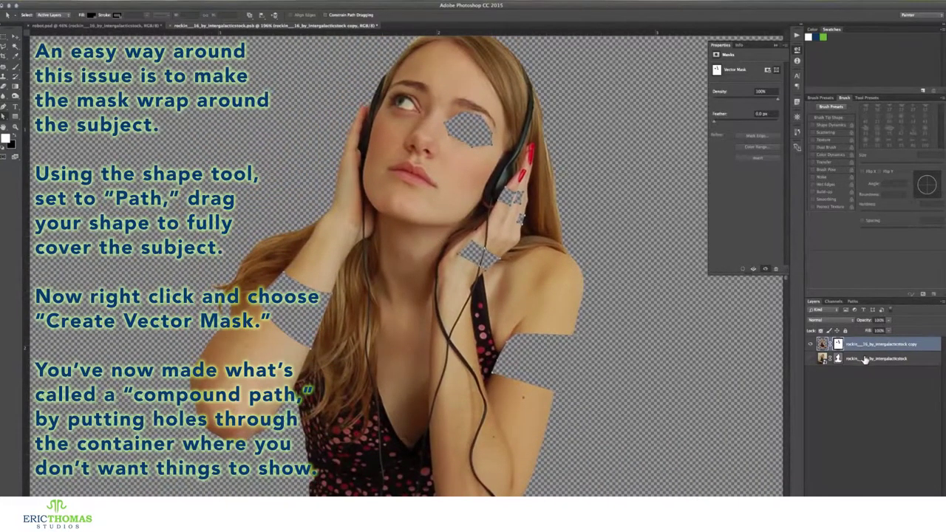
- Add an empty Layer 1 directly above the original bottom layer
click(865, 359)
click(924, 495)
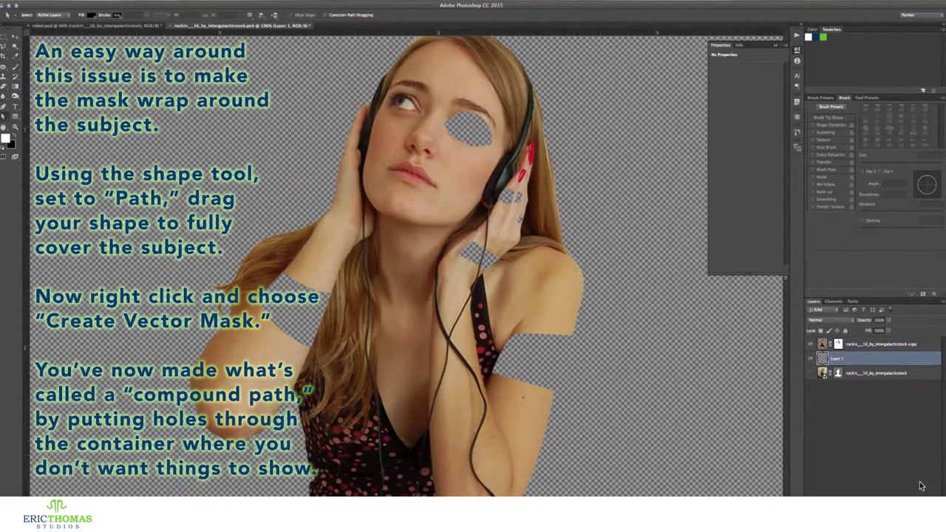